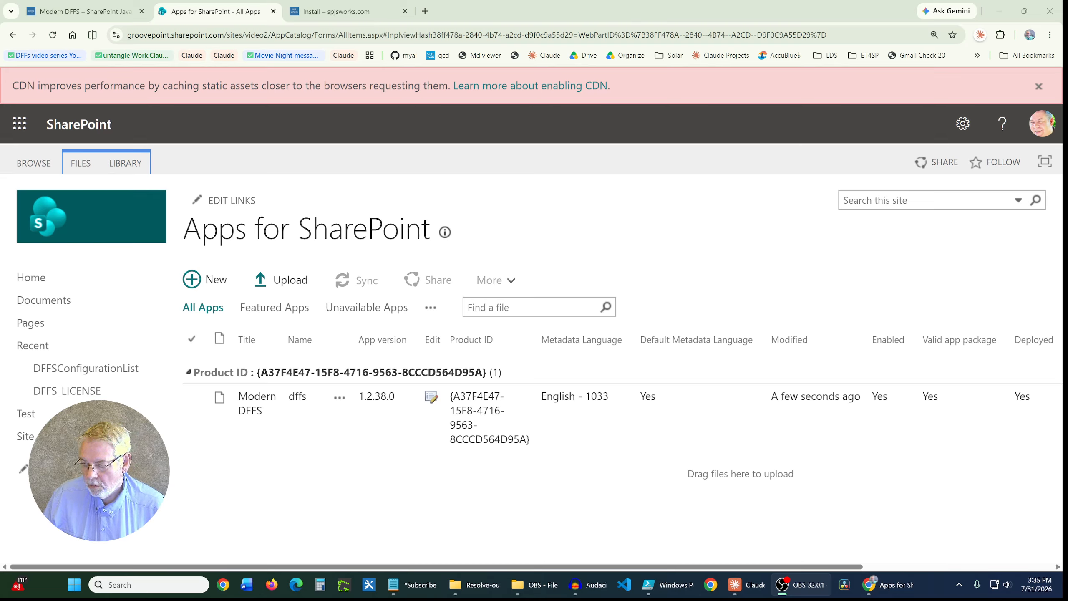
Step: Switch to Notepad and review the notes on subscribing to the mDFFS Forum and the caution about updating the App Catalog
key("alt+Tab")
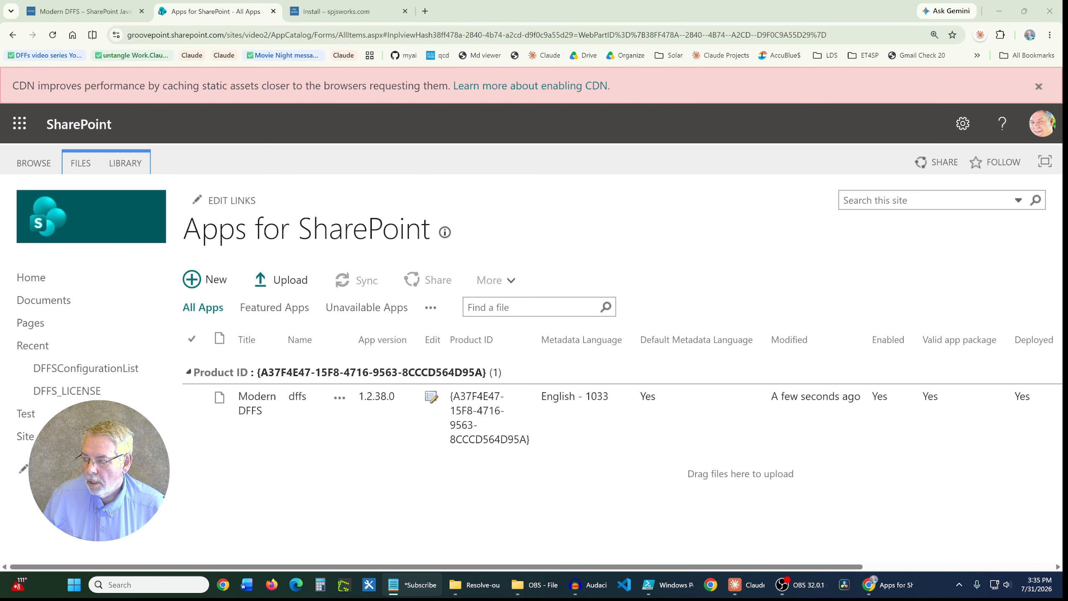
left_click_drag(1064, 379, 780, 80)
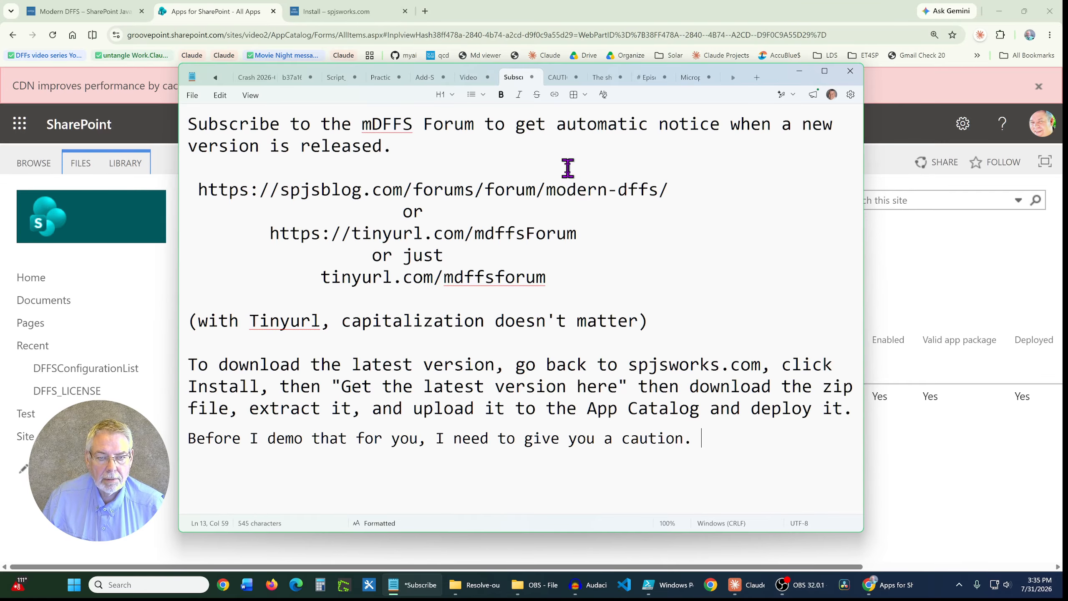
left_click(561, 84)
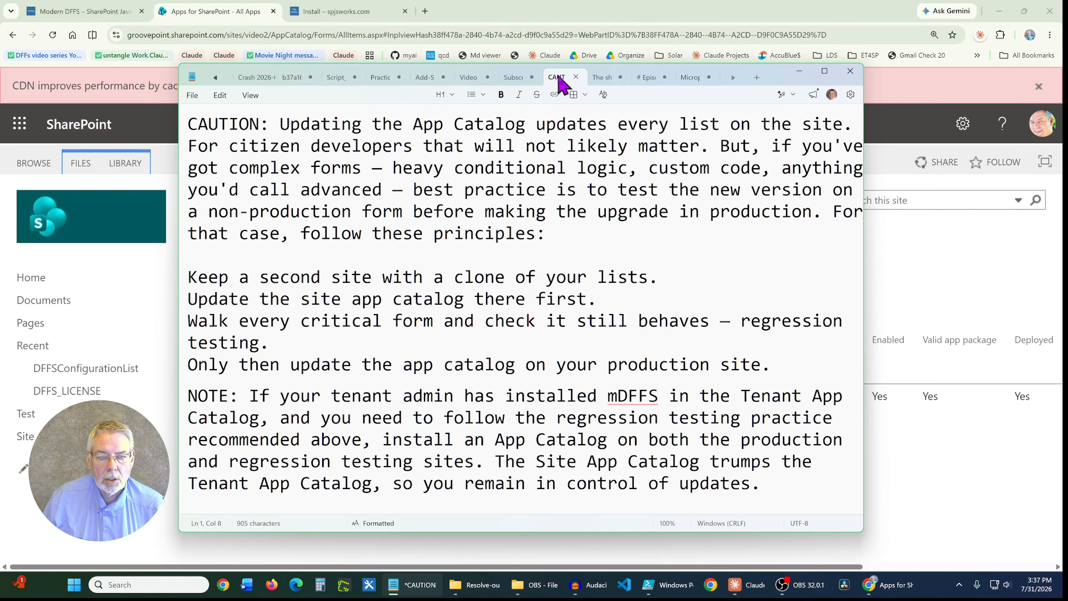
left_click(515, 83)
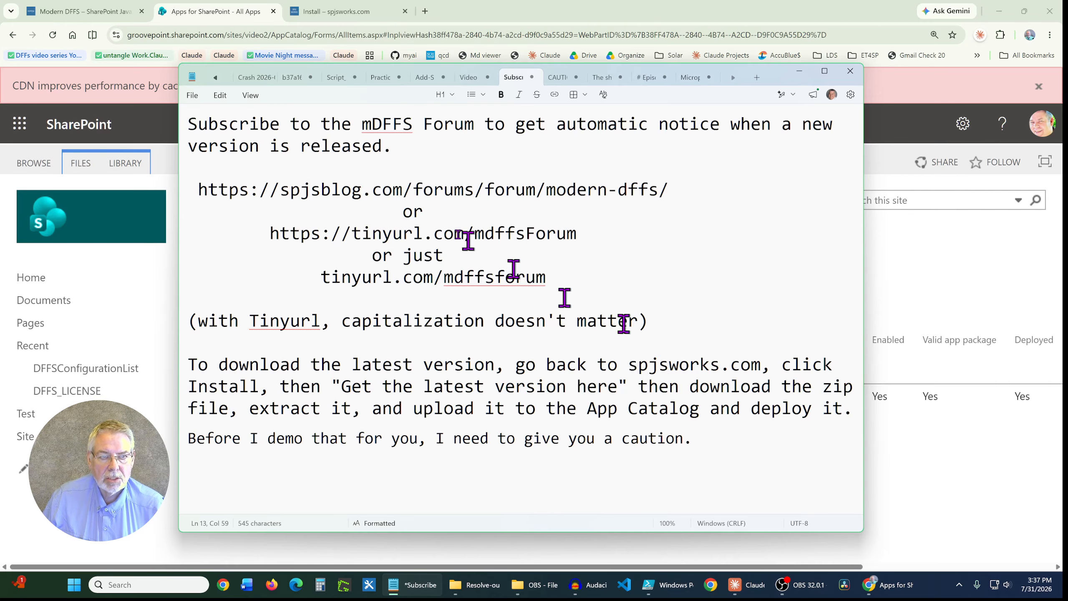
left_click(799, 72)
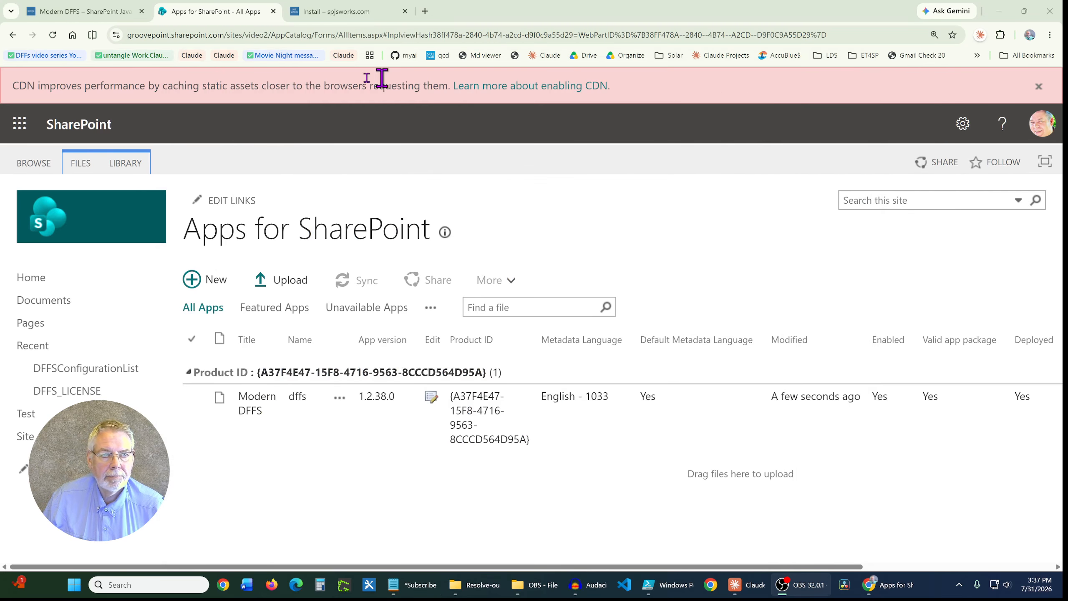
Step: Download Modern_DFFS_v1.2.39.0.zip through the latest-version link on the spjsworks.com install page and save it in Downloads
left_click(92, 13)
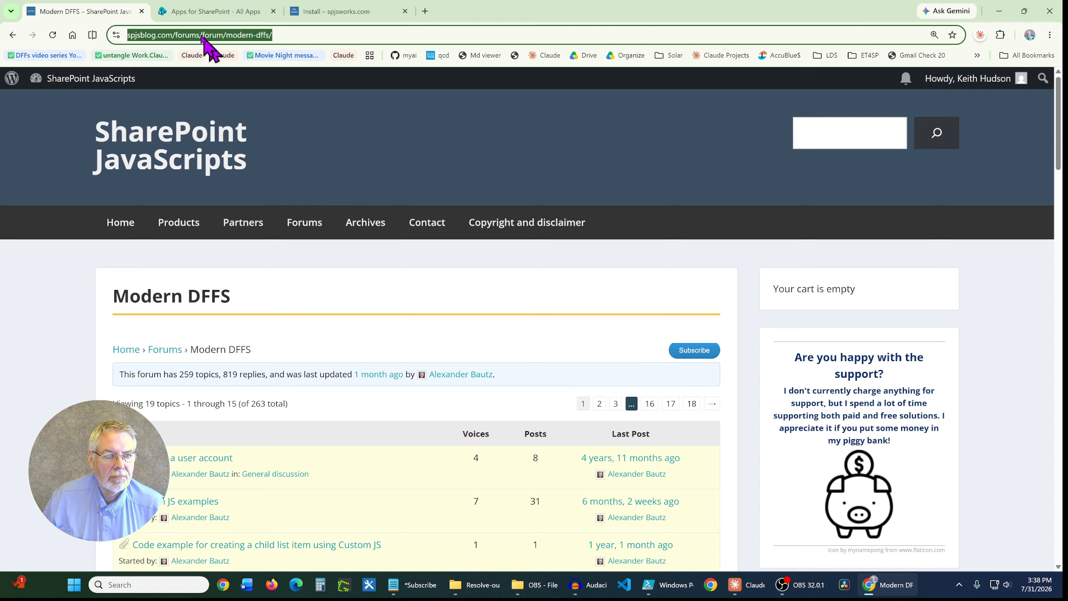
left_click(205, 13)
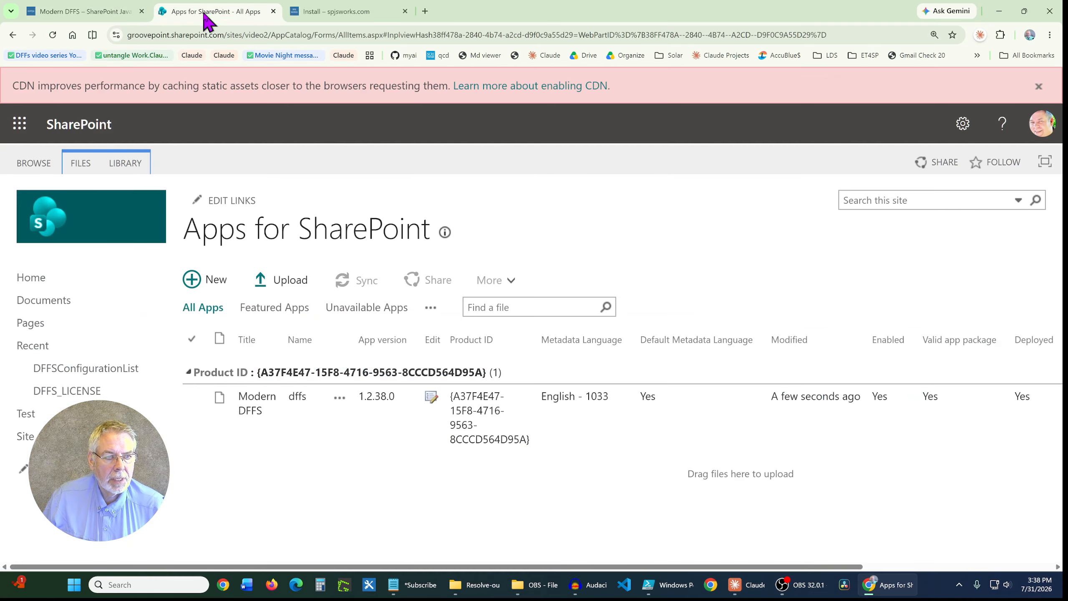
left_click(341, 14)
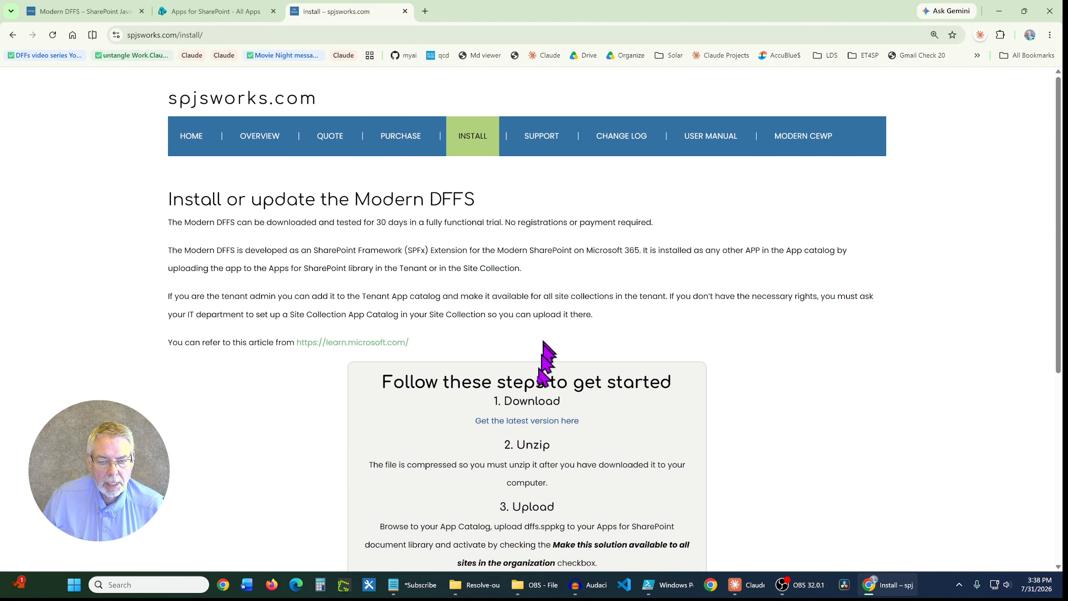
left_click(523, 423)
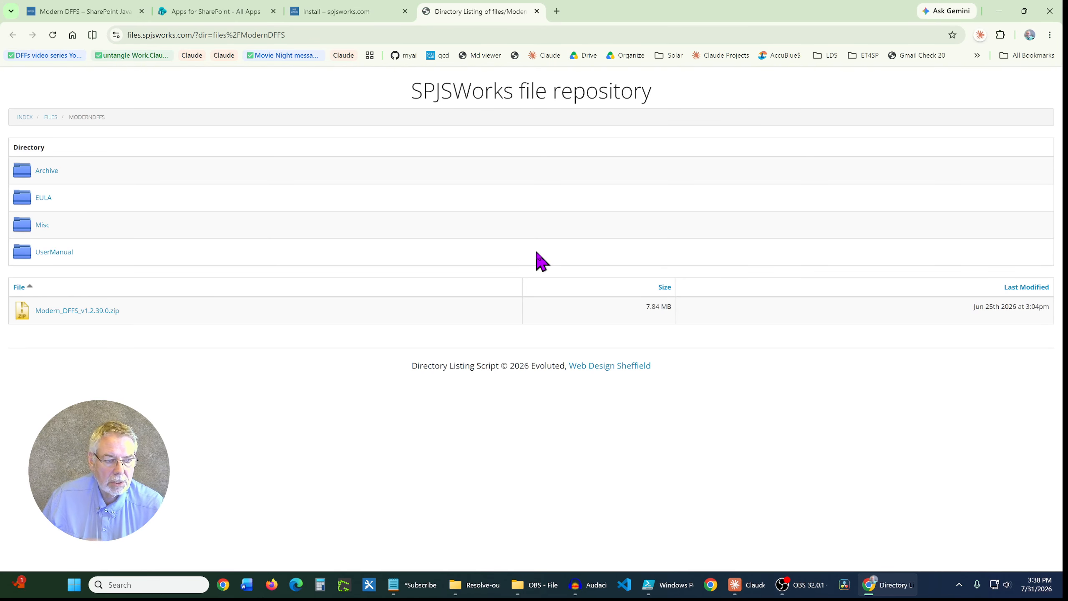
left_click(93, 313)
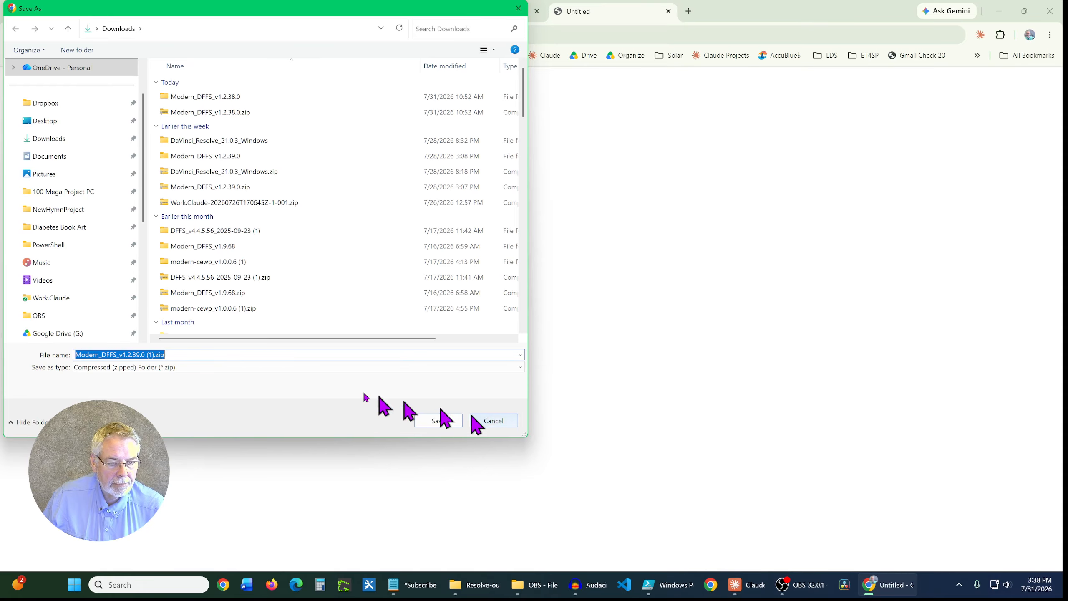
left_click(451, 416)
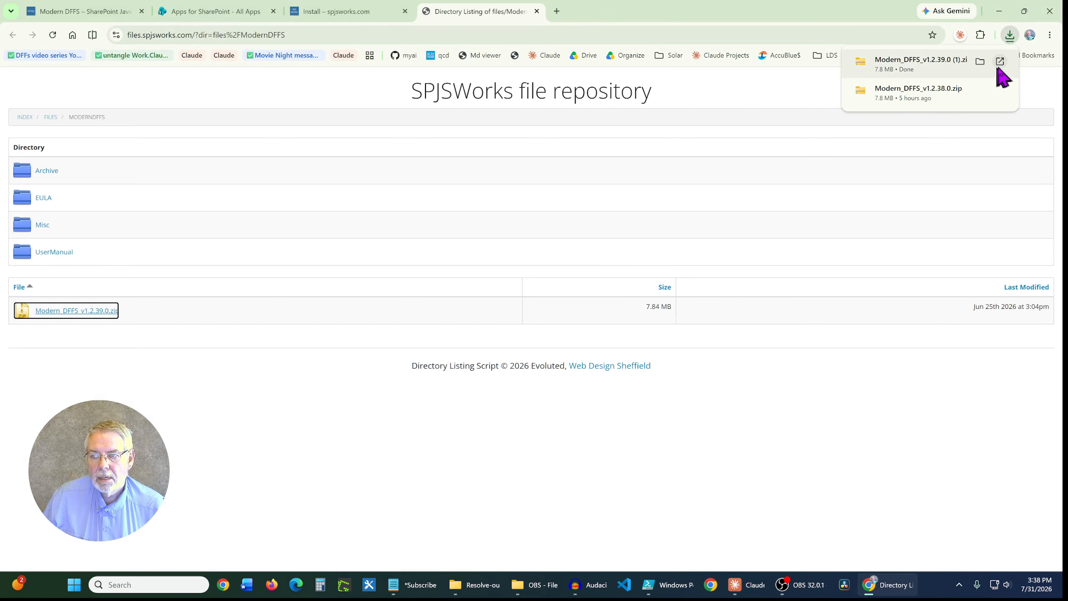
Step: Extract the downloaded Modern_DFFS_v1.2.39.0 (1).zip into the Modern_DFFS_v1.2.39.0 (1) folder in Downloads
left_click(1001, 63)
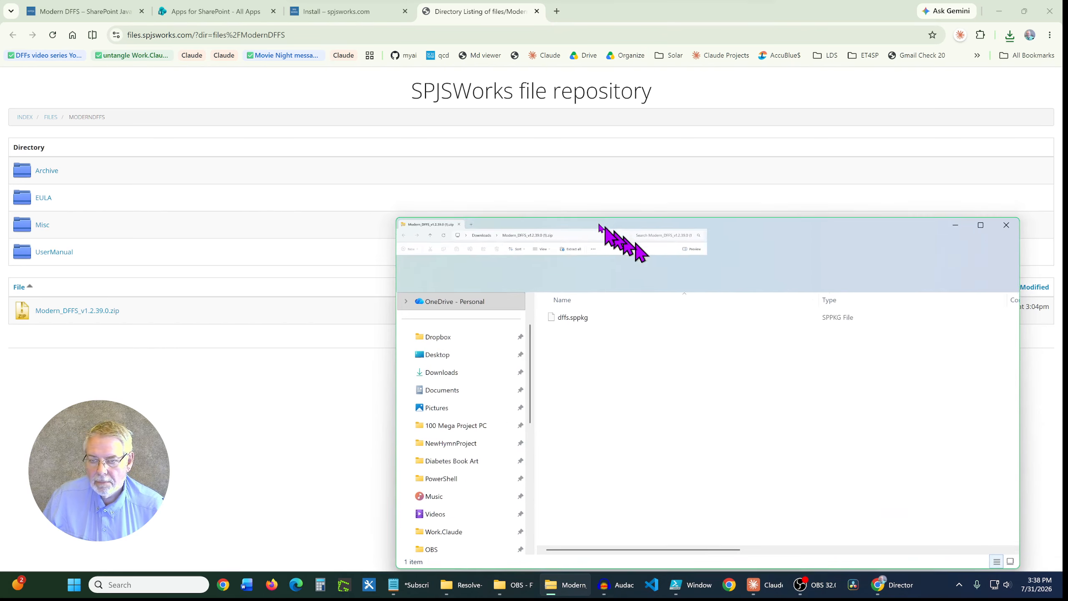
left_click_drag(590, 222, 312, 141)
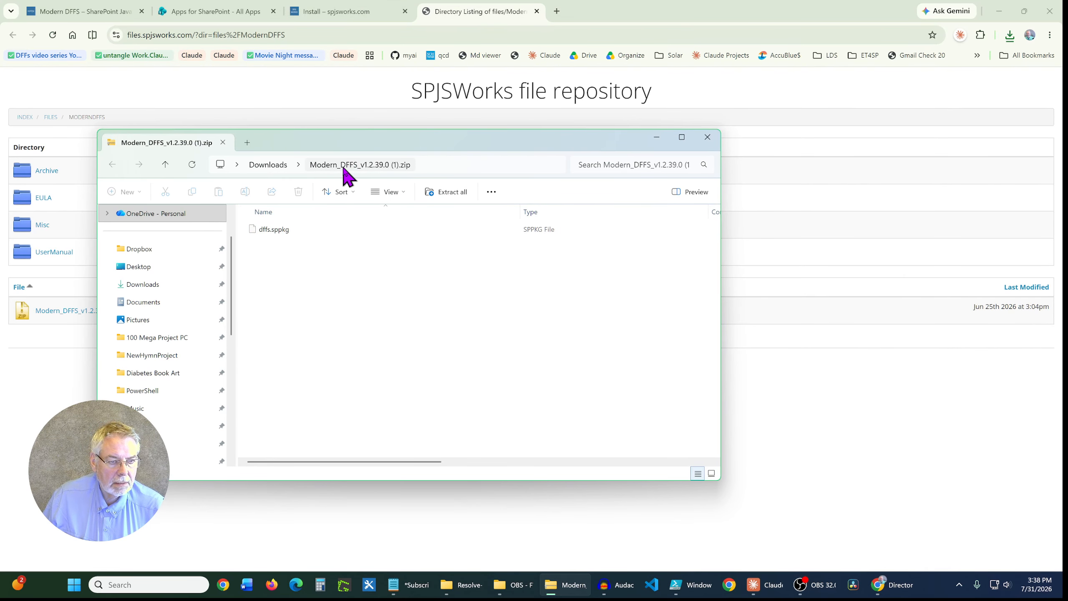
left_click(144, 285)
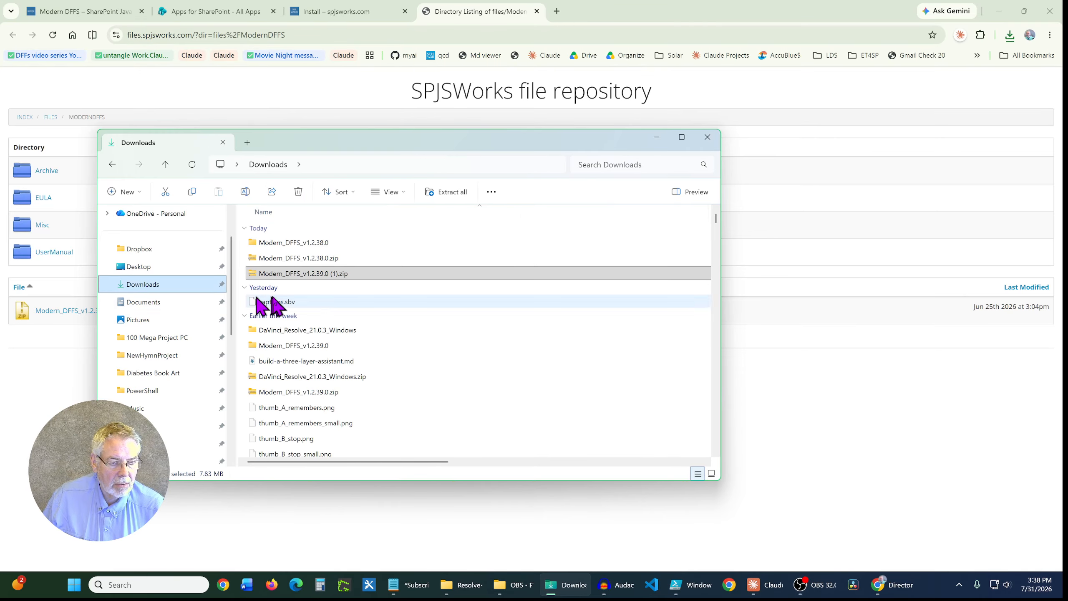
left_click(311, 278)
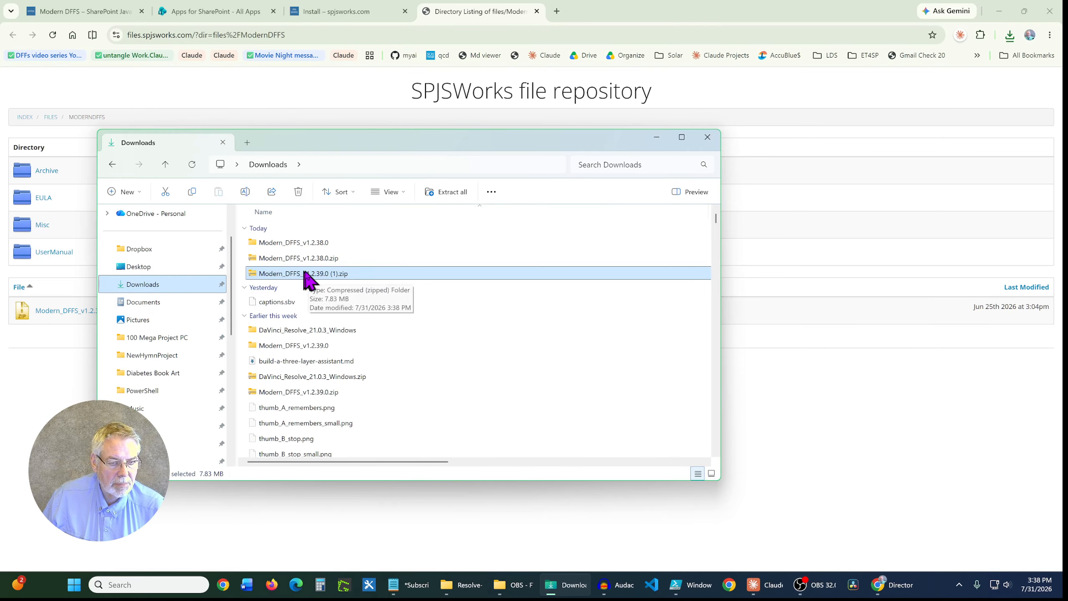
right_click(305, 273)
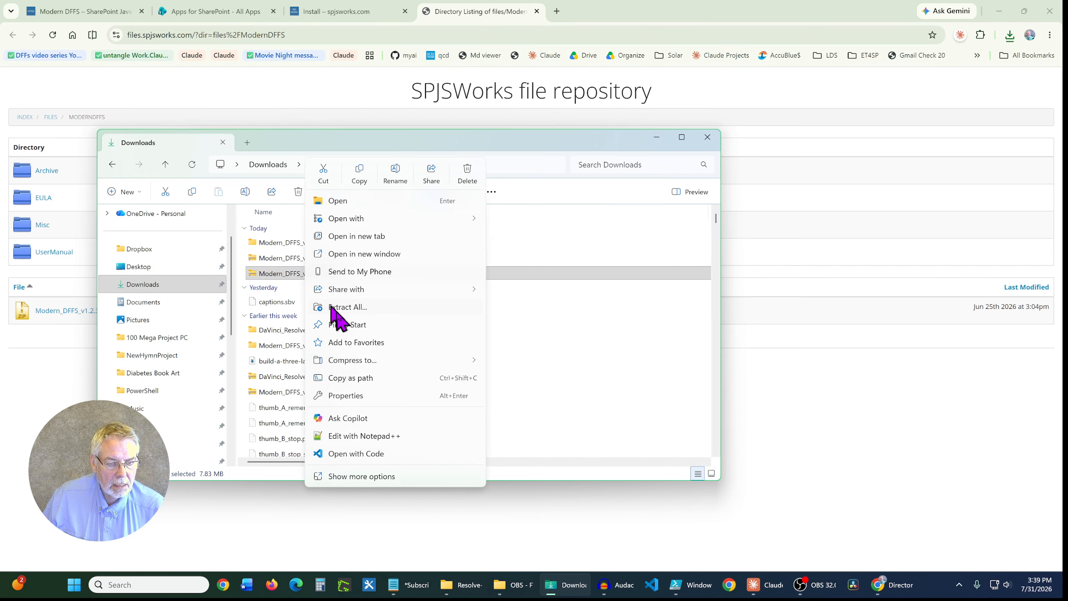
left_click(347, 307)
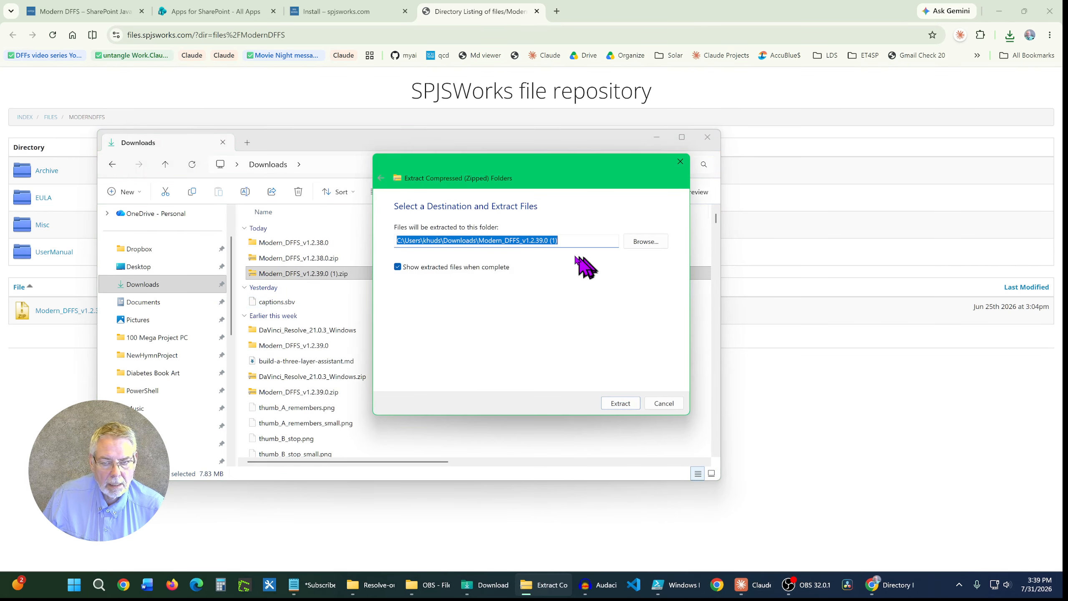
left_click(615, 405)
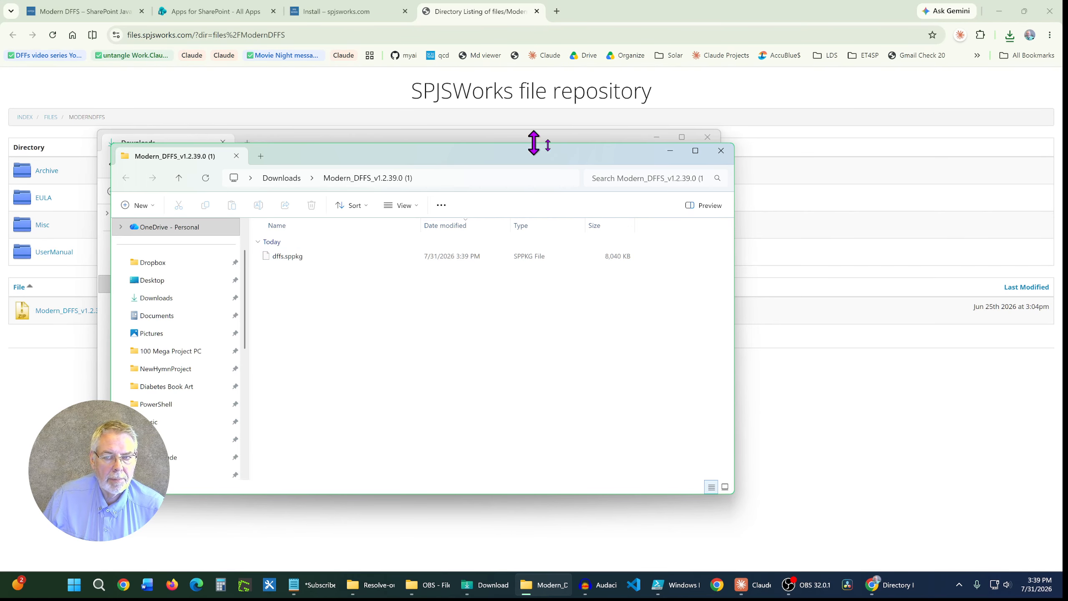
left_click(670, 151)
left_click(658, 138)
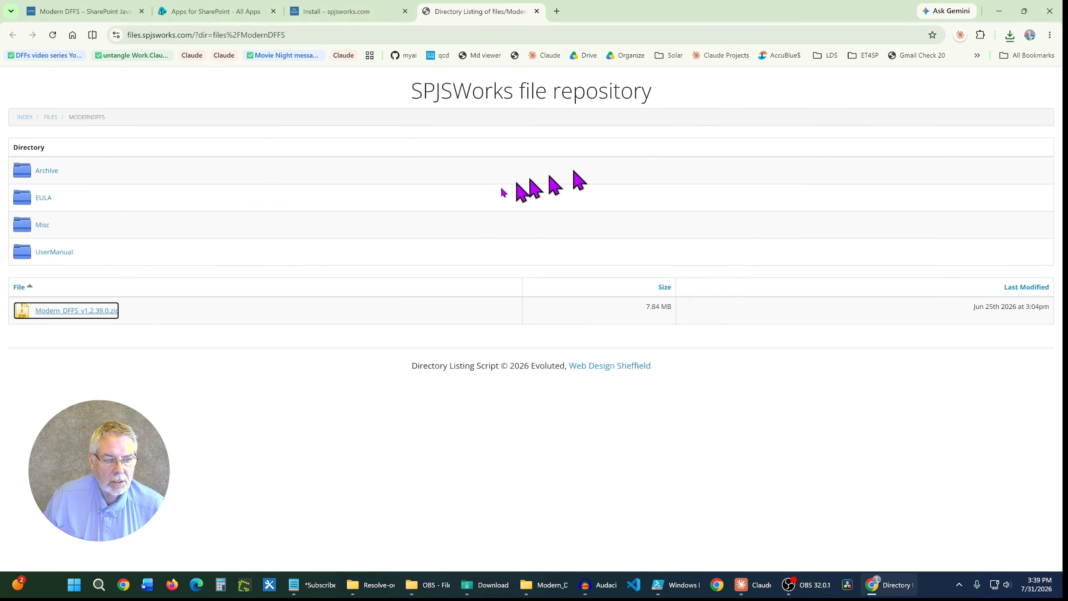
Step: Upload dffs.sppkg from the Modern_DFFS_v1.2.39.0 (1) folder to Apps for SharePoint as a new version and deploy it to all sites
left_click(242, 12)
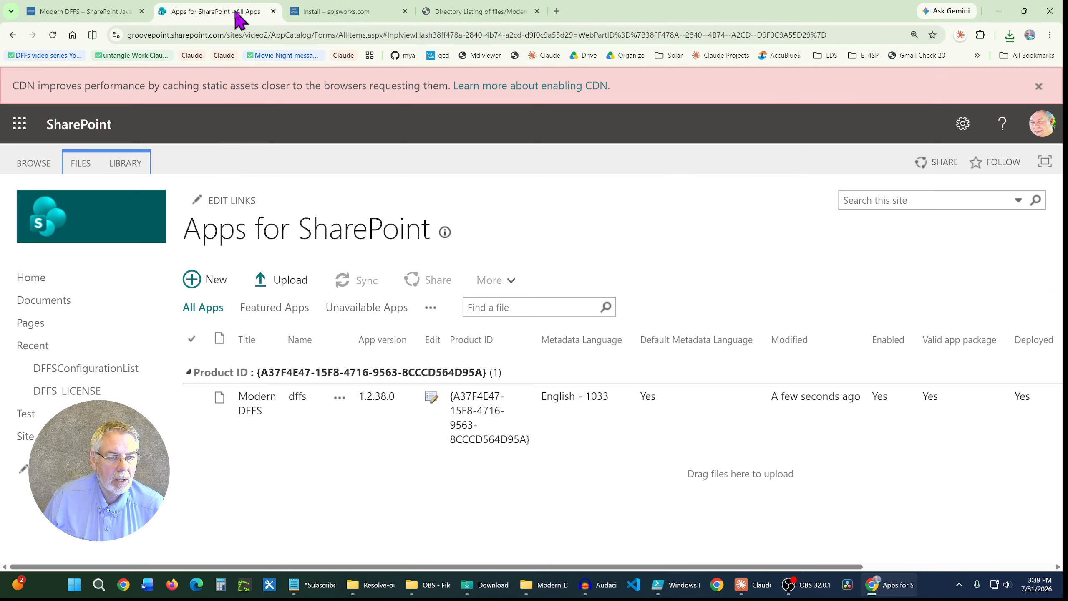
left_click(284, 285)
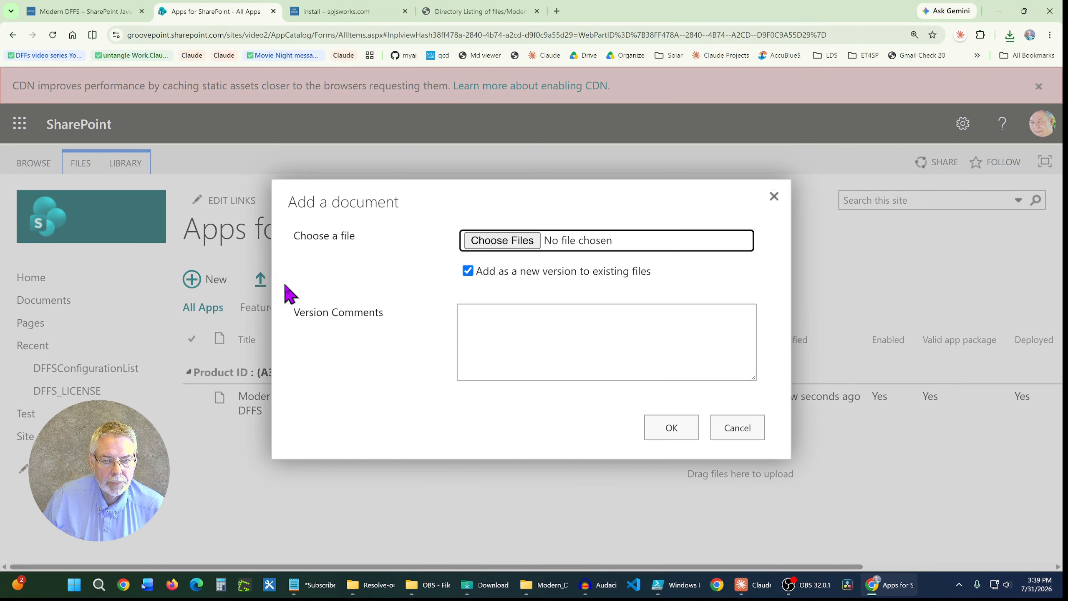
left_click(500, 241)
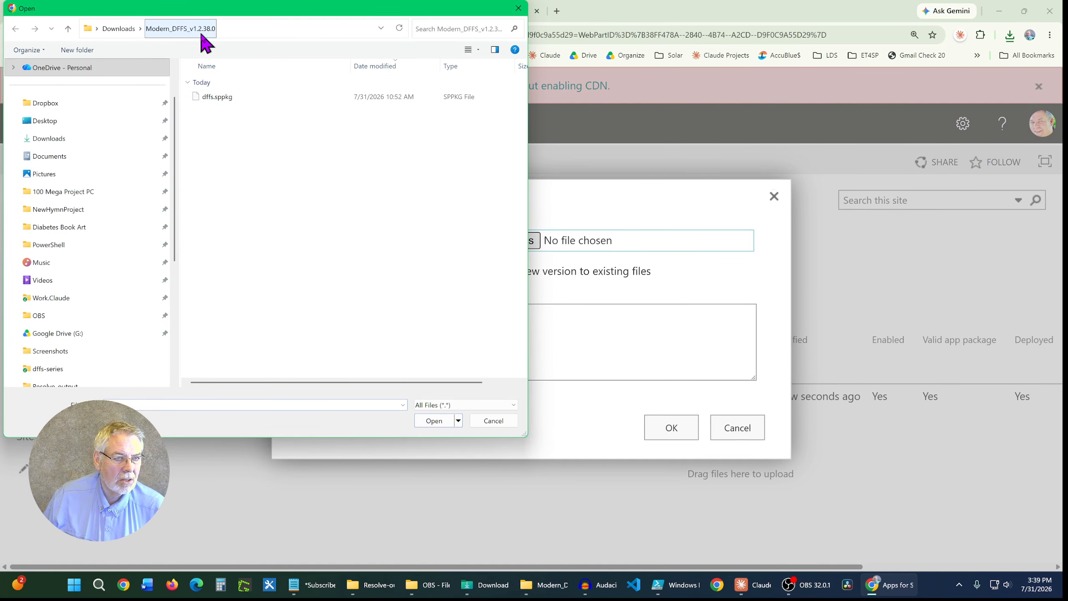
left_click(127, 32)
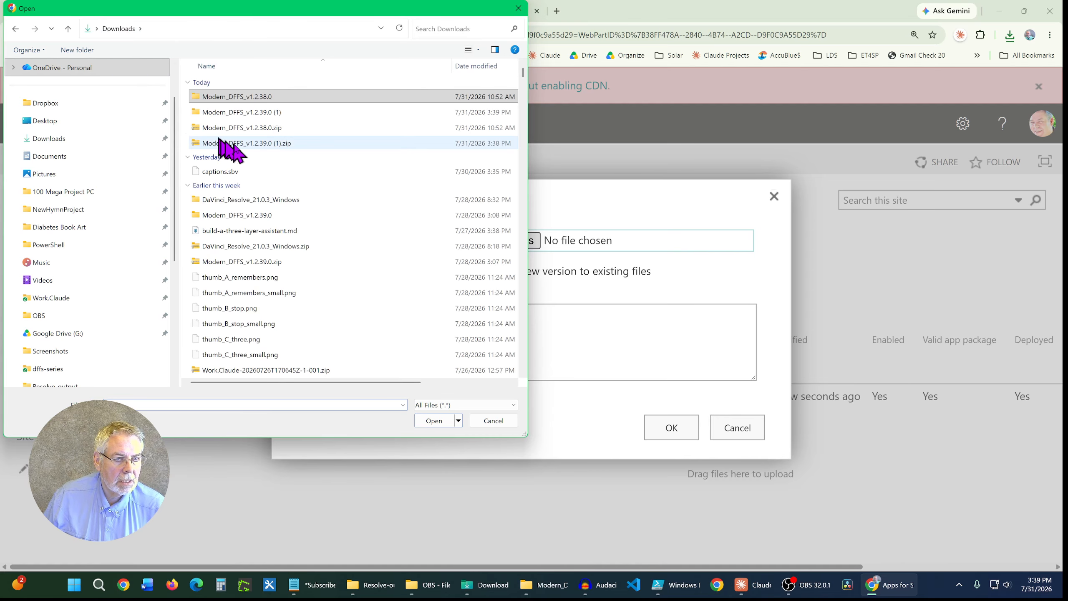
left_click(262, 148)
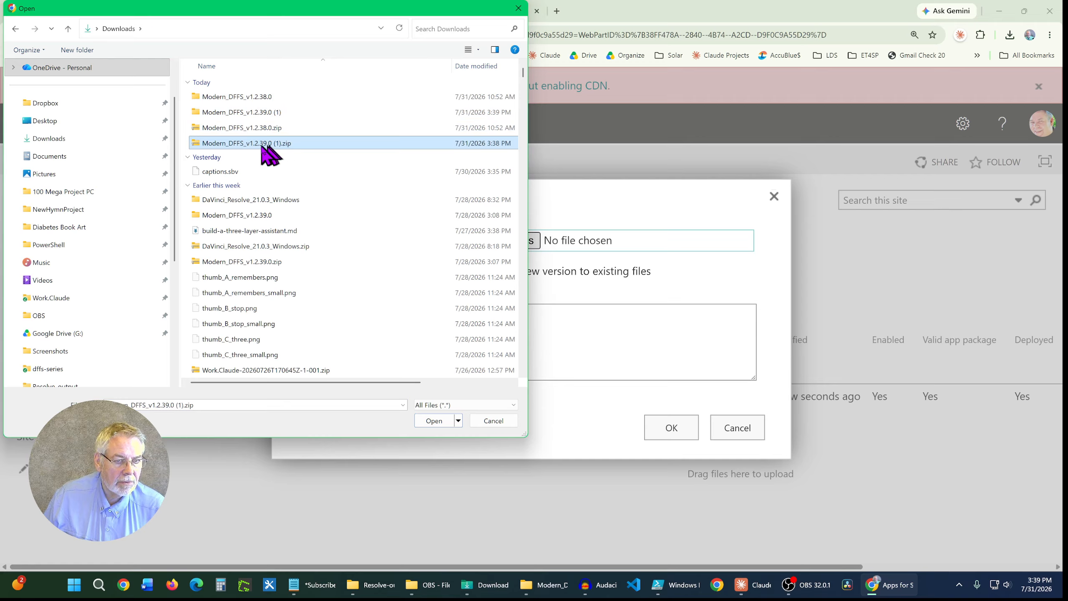
double_click(246, 113)
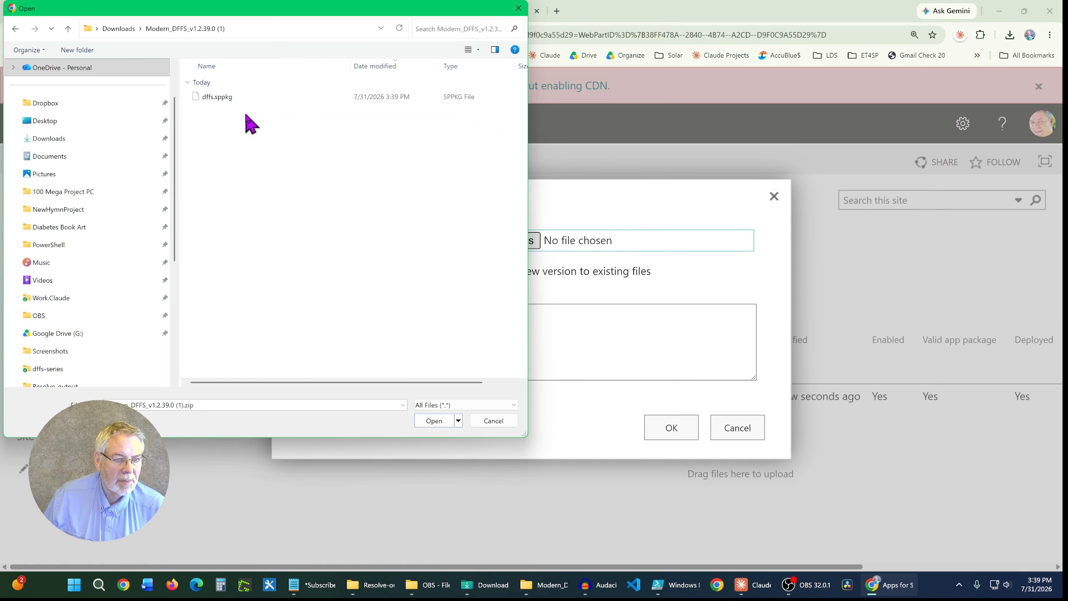
left_click(213, 98)
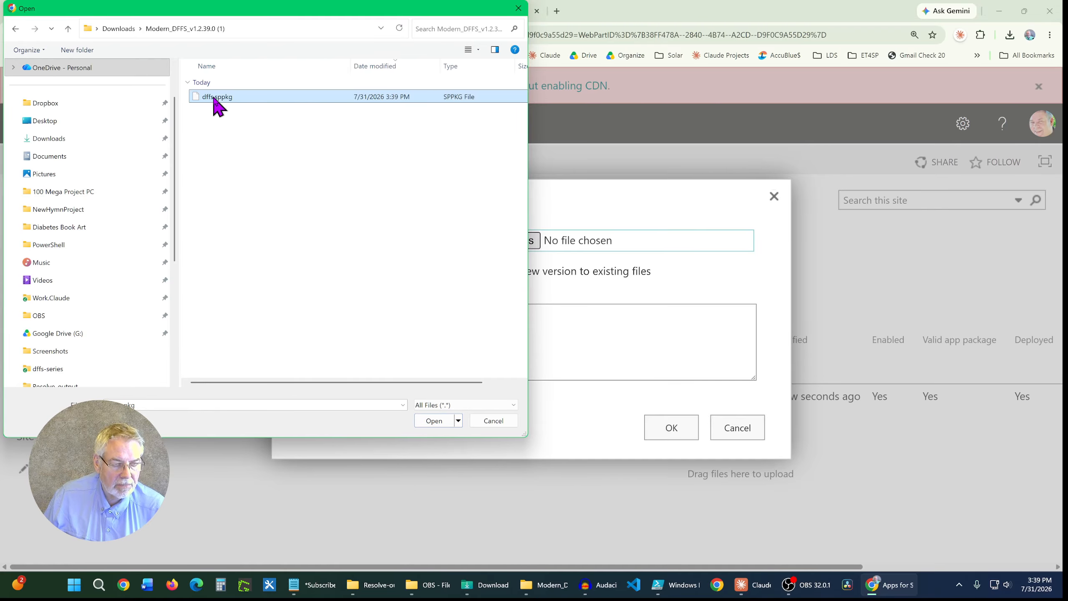
left_click(435, 420)
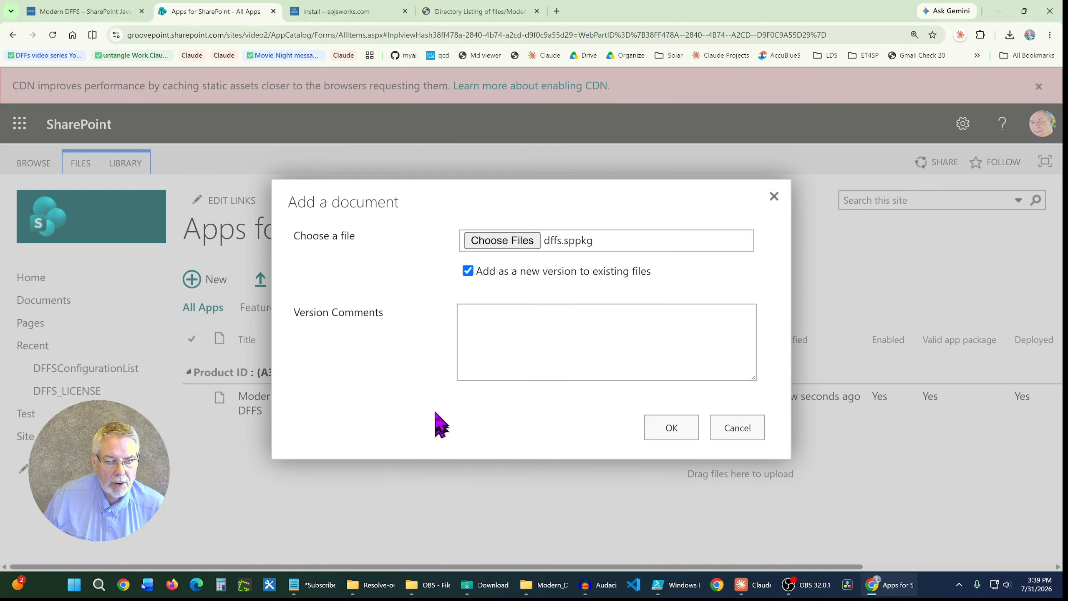
left_click(672, 430)
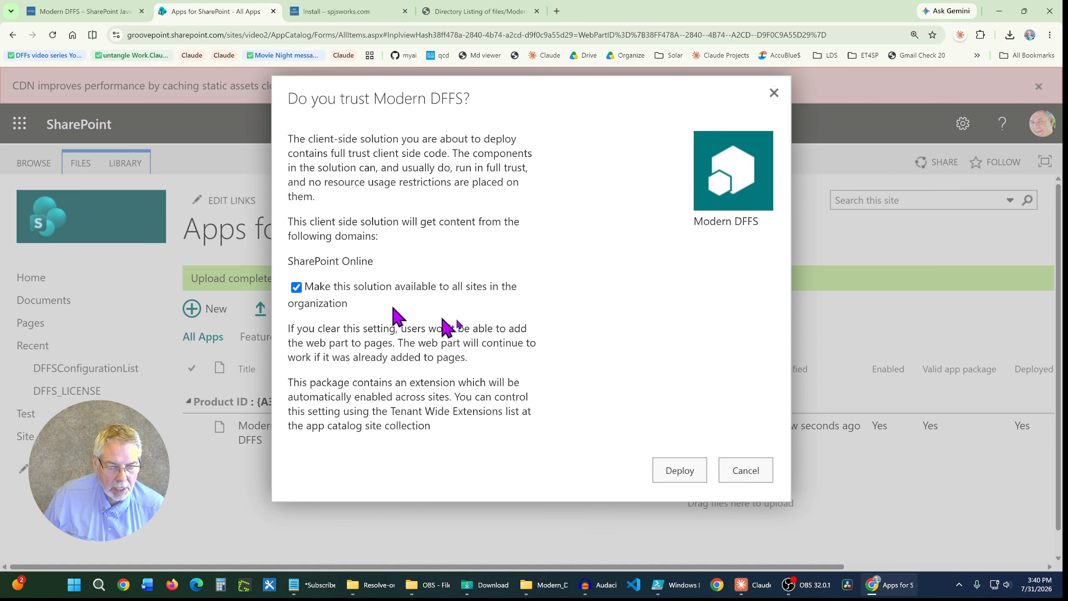
left_click(680, 470)
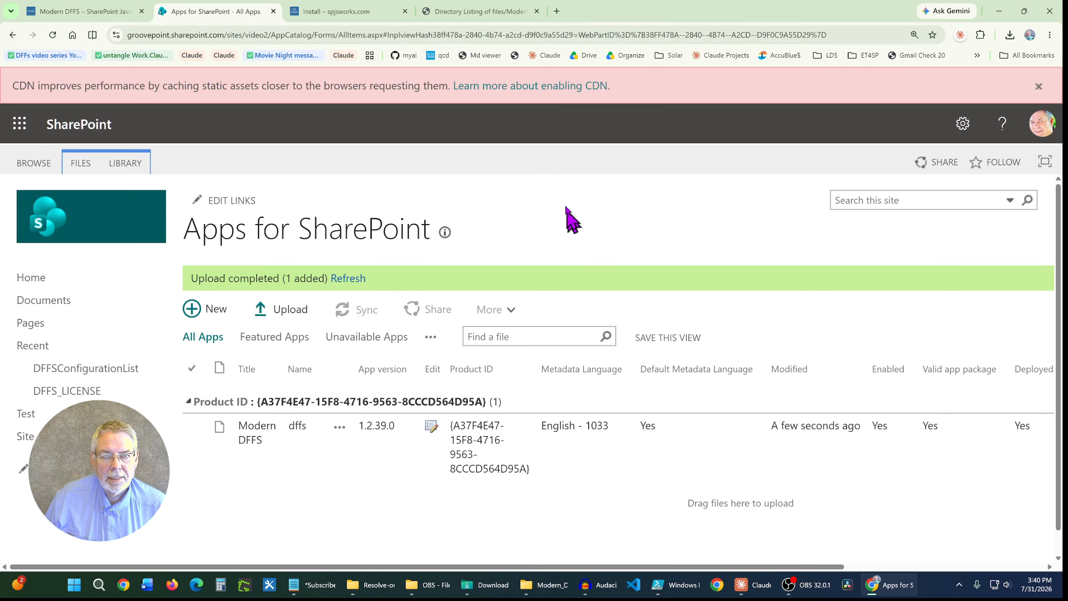
left_click(558, 16)
left_click(477, 34)
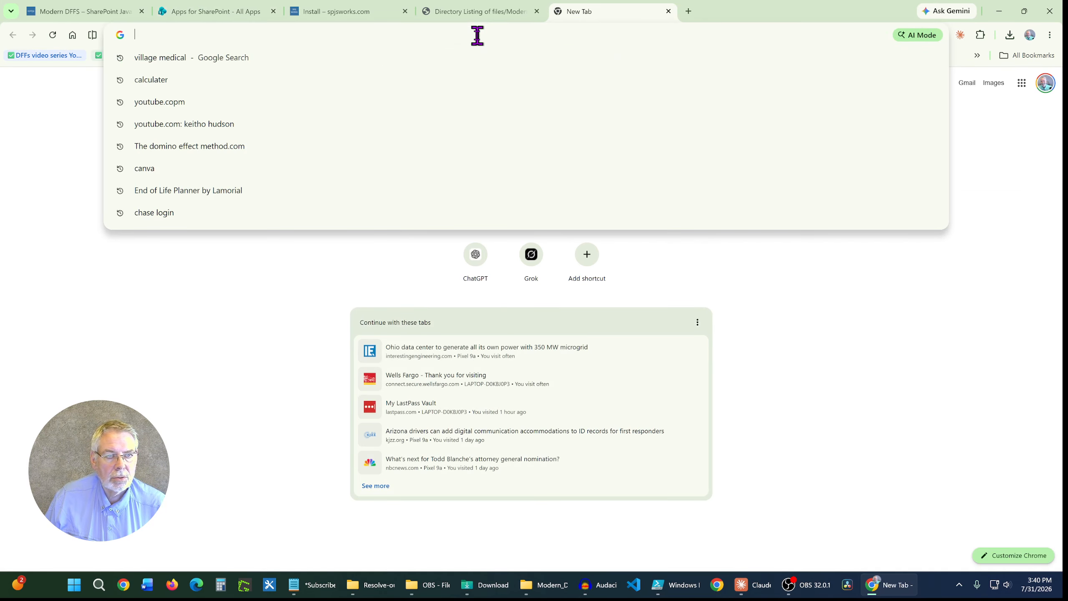
left_click(205, 16)
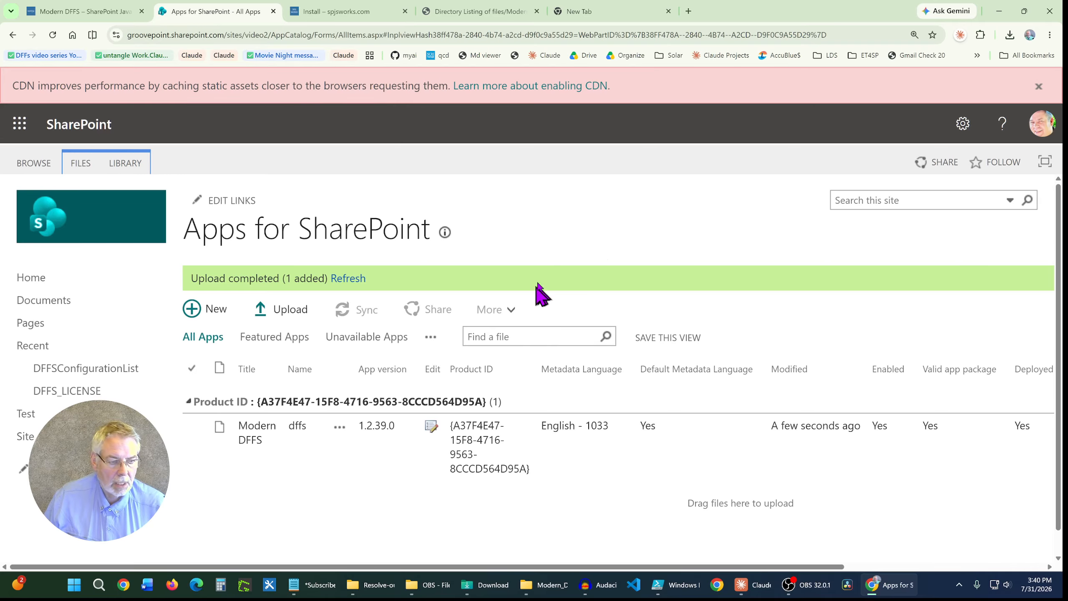
Step: Open the DFFS configuration of the Test list to check the installed Modern DFFS version
left_click(29, 415)
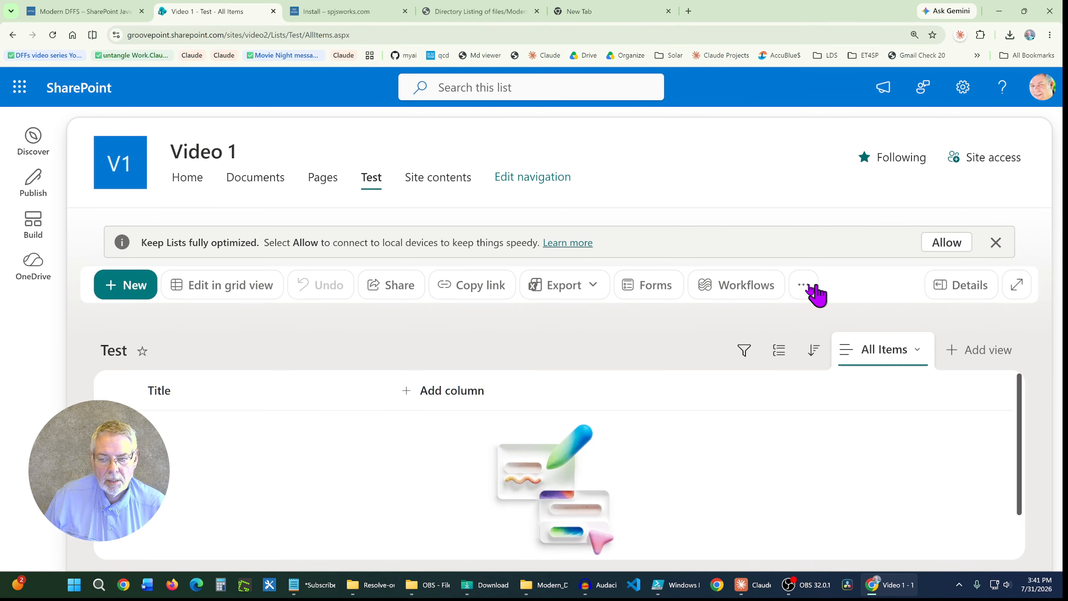
left_click(801, 291)
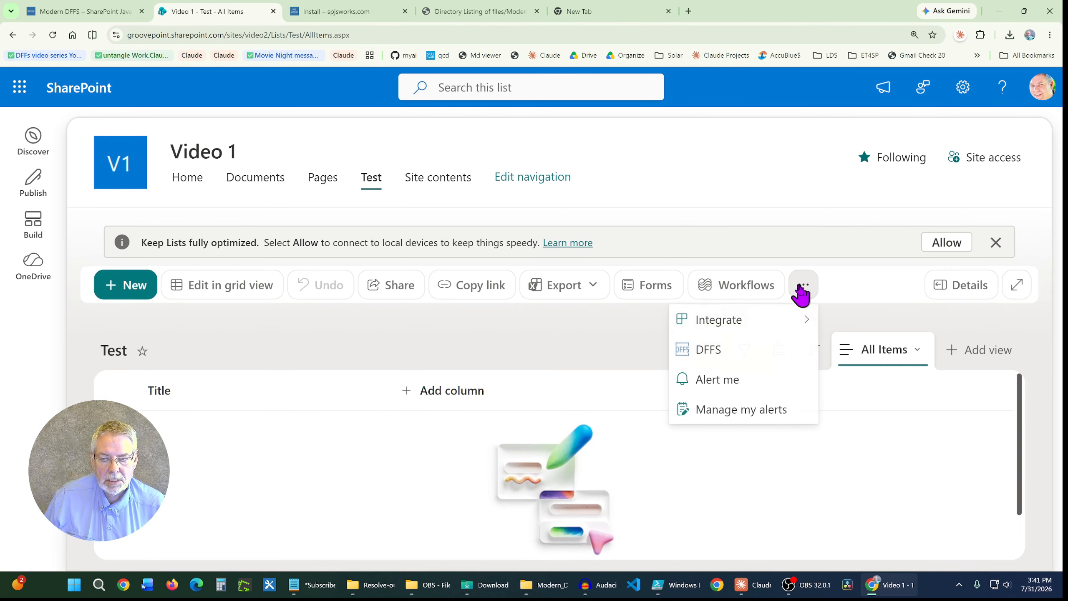
left_click(709, 352)
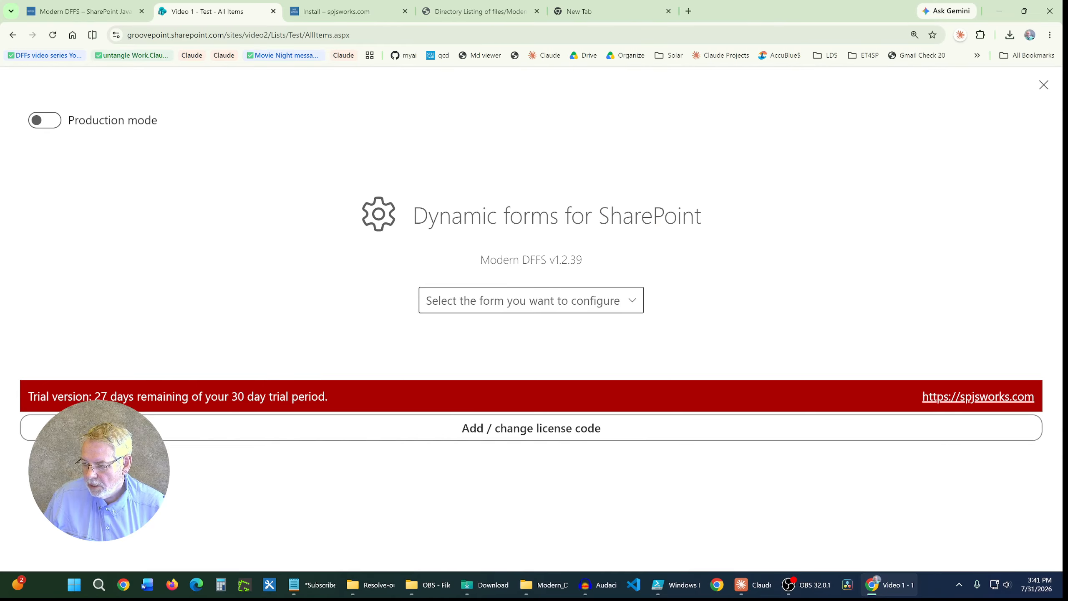
Step: Switch to Notepad and bring up the note about the shortest feedback loop between a user and a developer
key("alt+Tab")
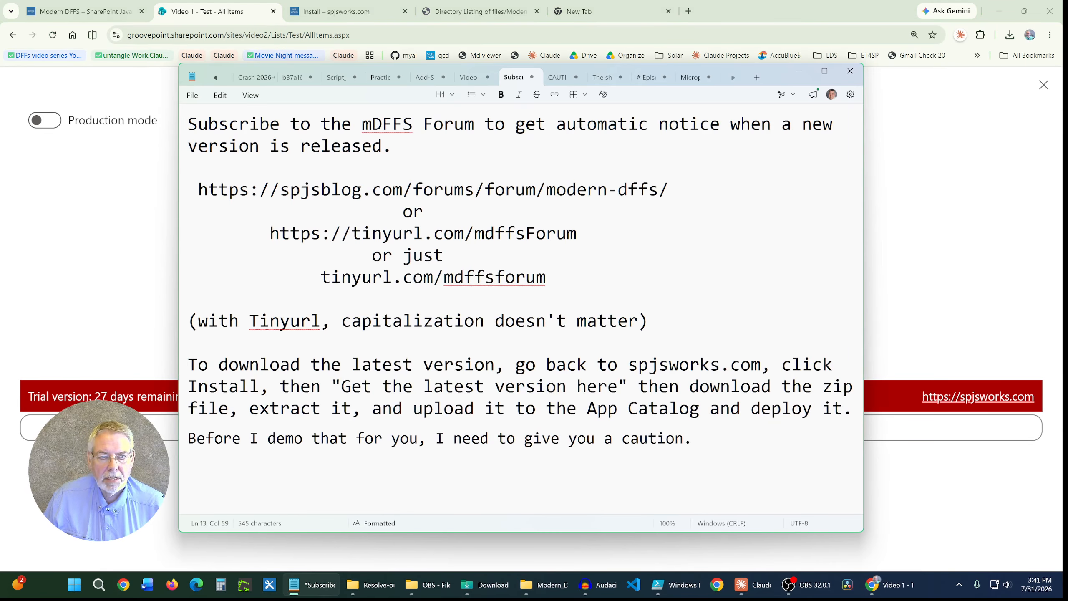
left_click(553, 78)
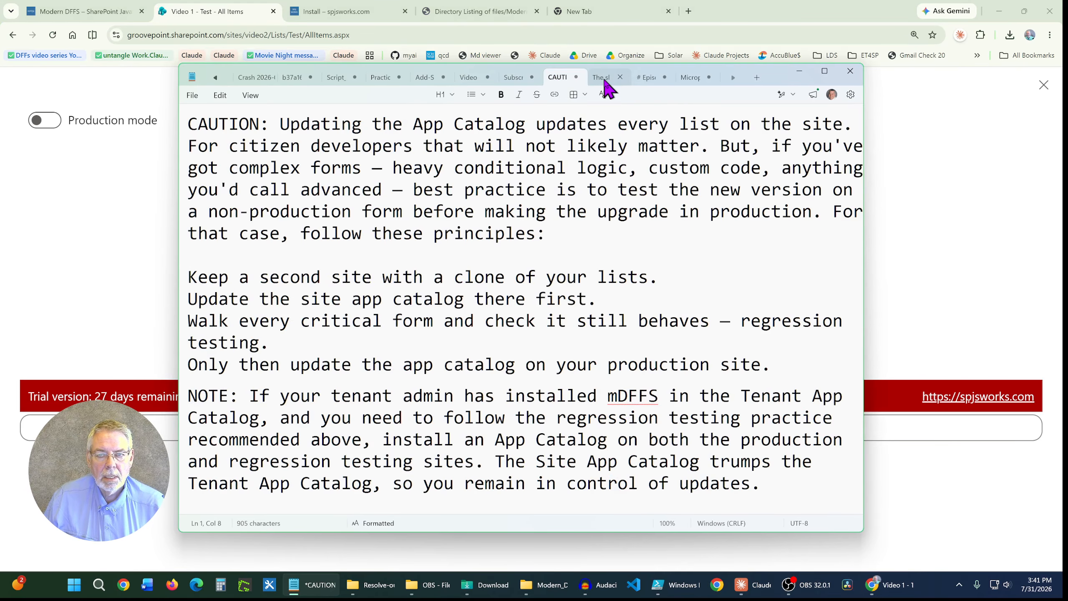
left_click(603, 79)
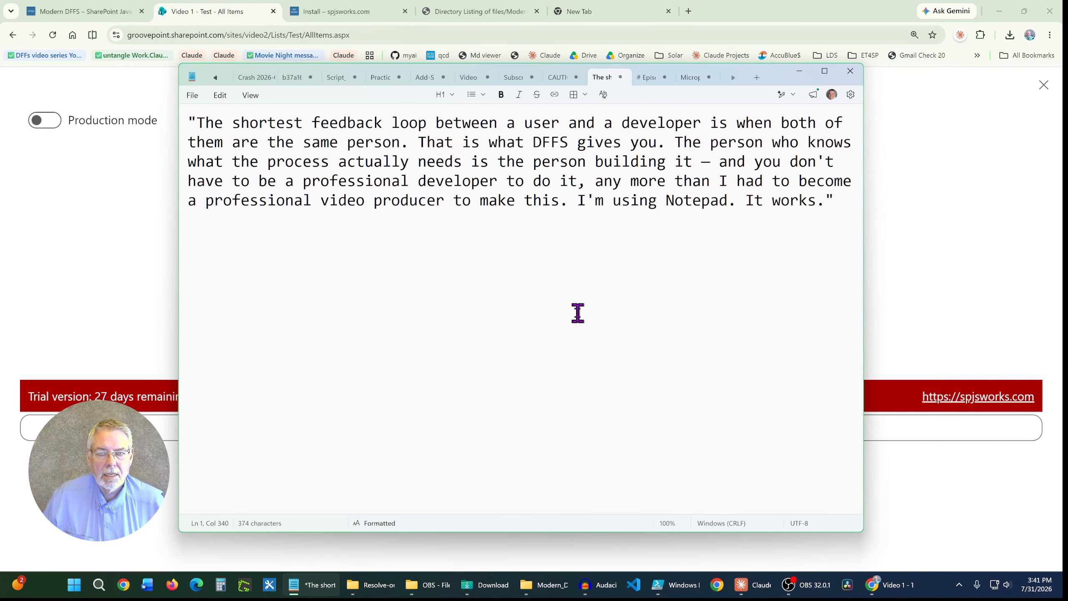